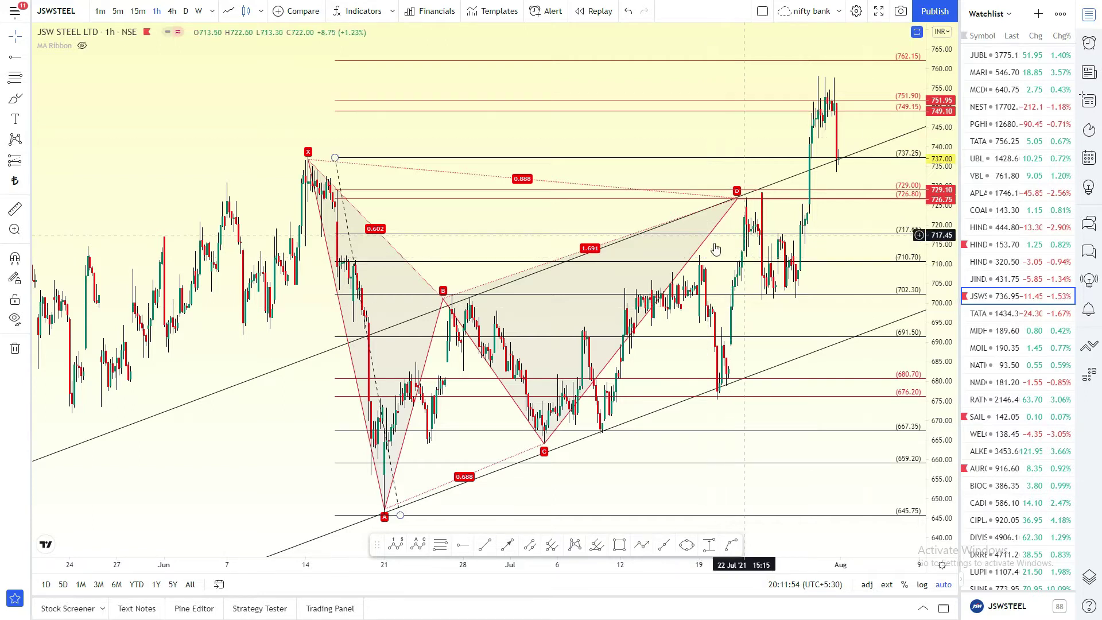
- Delete the old Fibonacci retracement from the JSW Steel hourly chart
click(745, 159)
key(Delete)
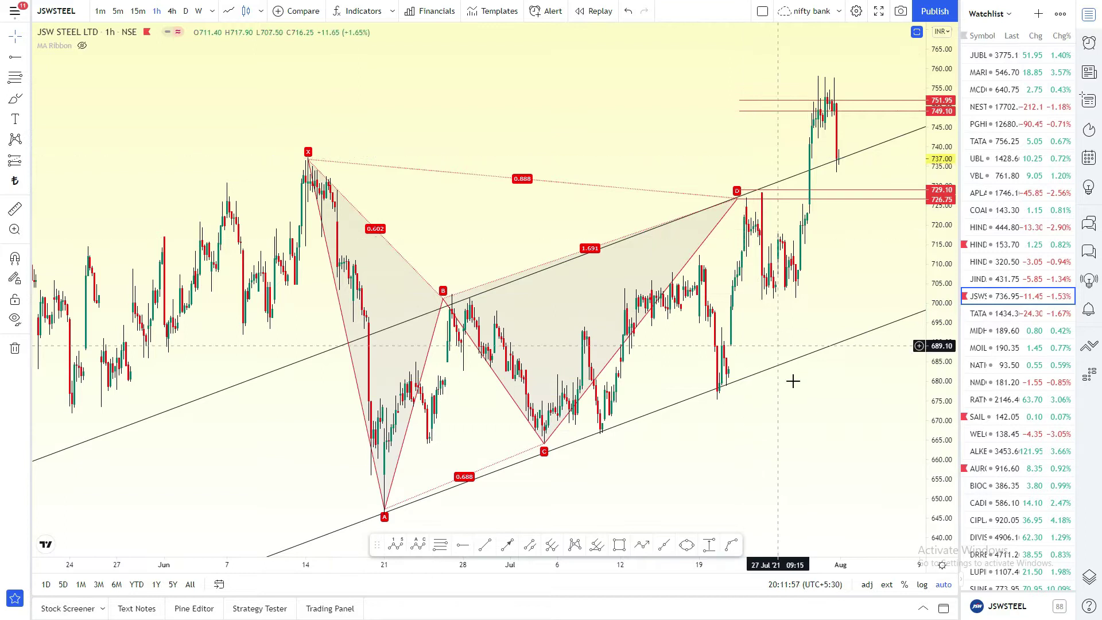
- Draw a Fibonacci retracement on JSW Steel from the C low near 664 to the D high at 727
key(alt+j)
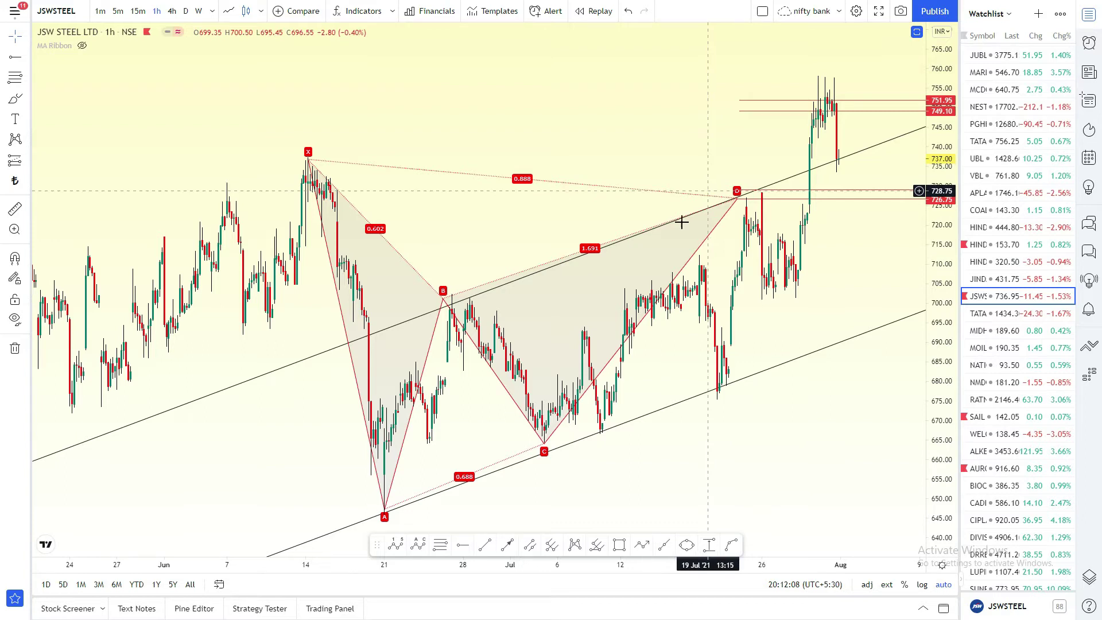
click(438, 545)
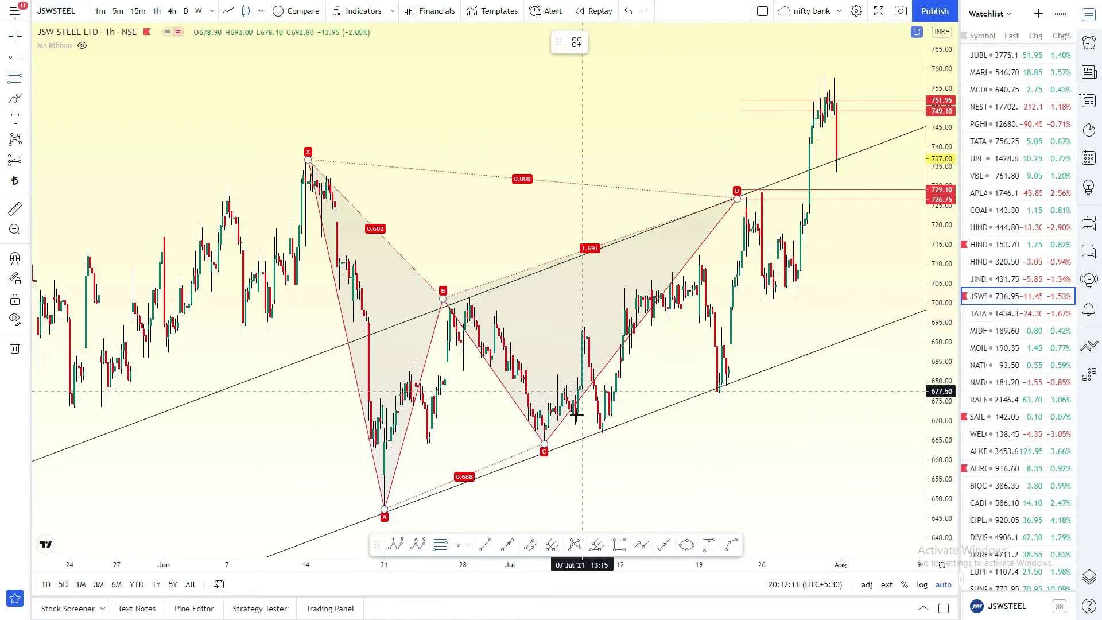
click(546, 436)
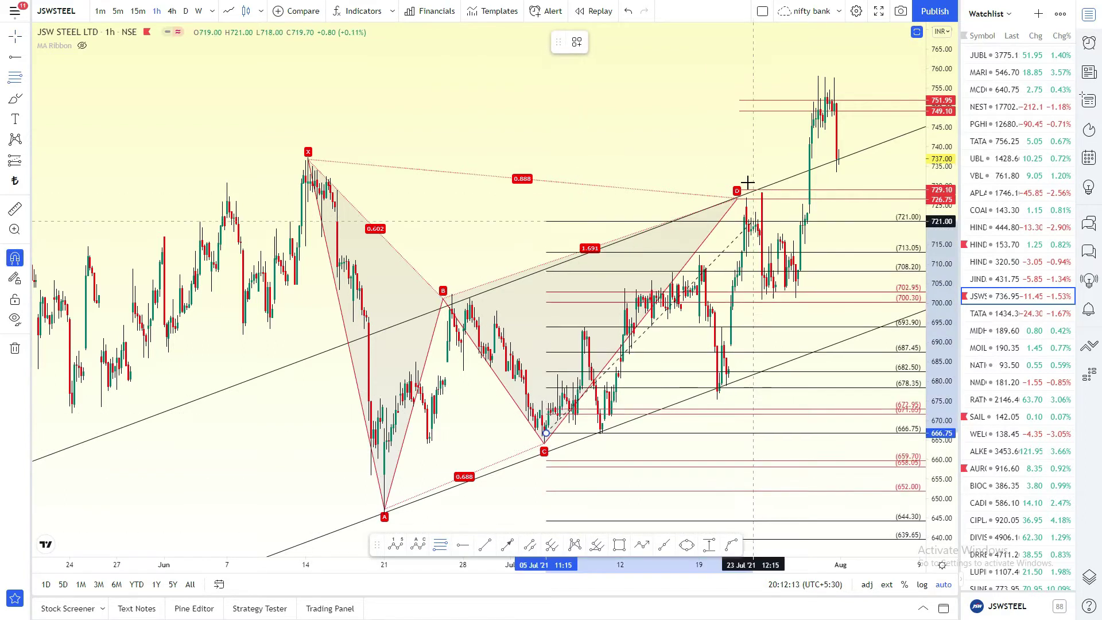
click(746, 198)
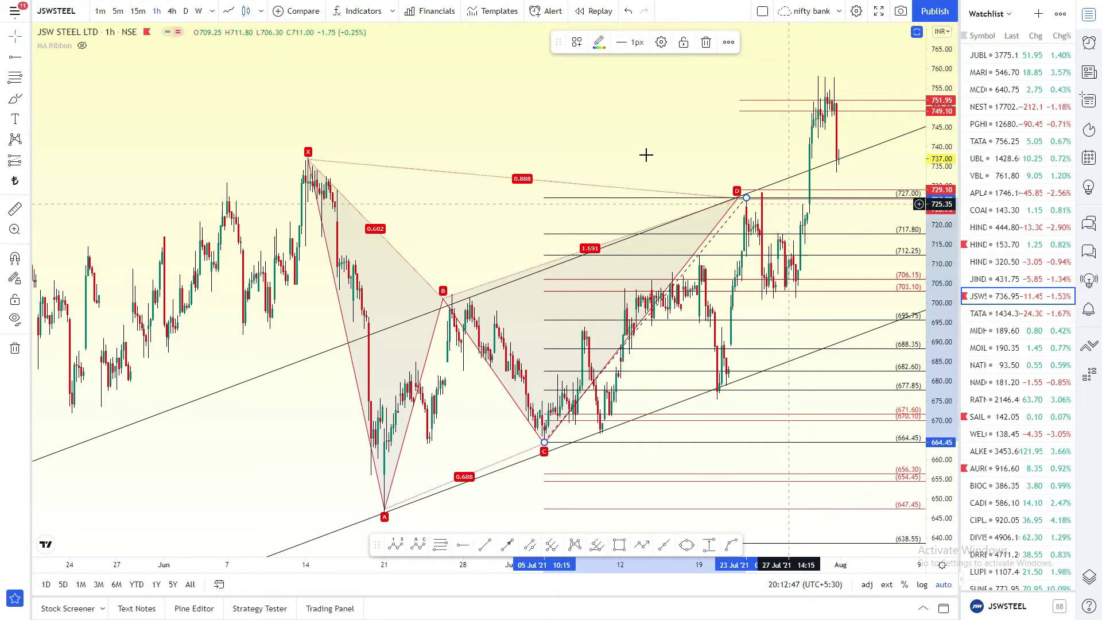
click(280, 147)
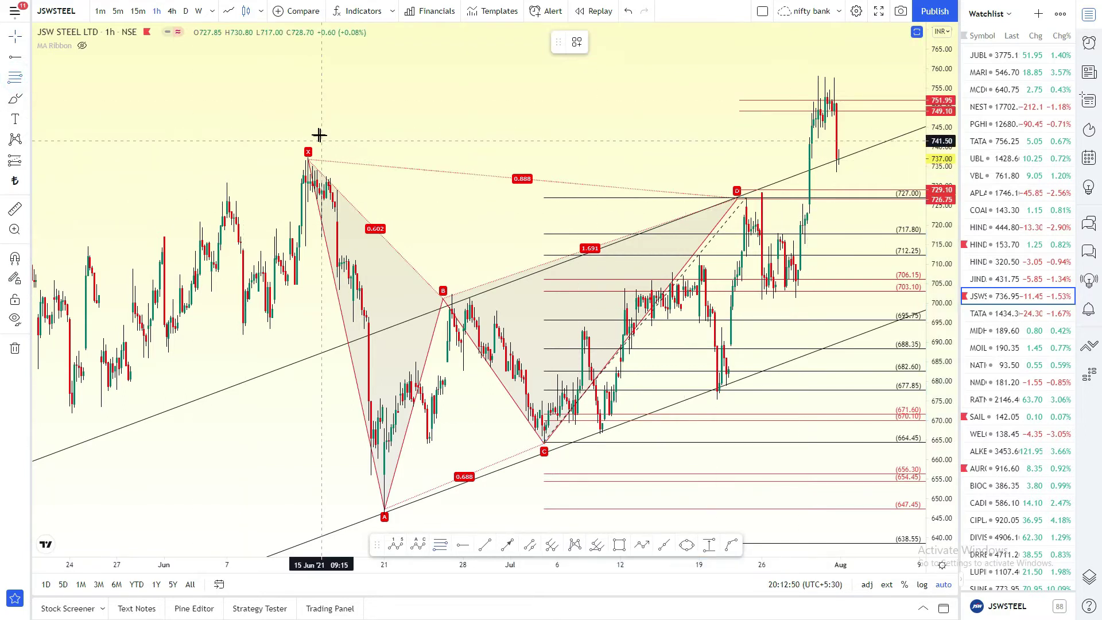
- Drag a Fibonacci retracement from the X high down to the A low
mouse_move(307, 131)
mouse_down()
mouse_move(385, 525)
mouse_move(385, 513)
mouse_up()
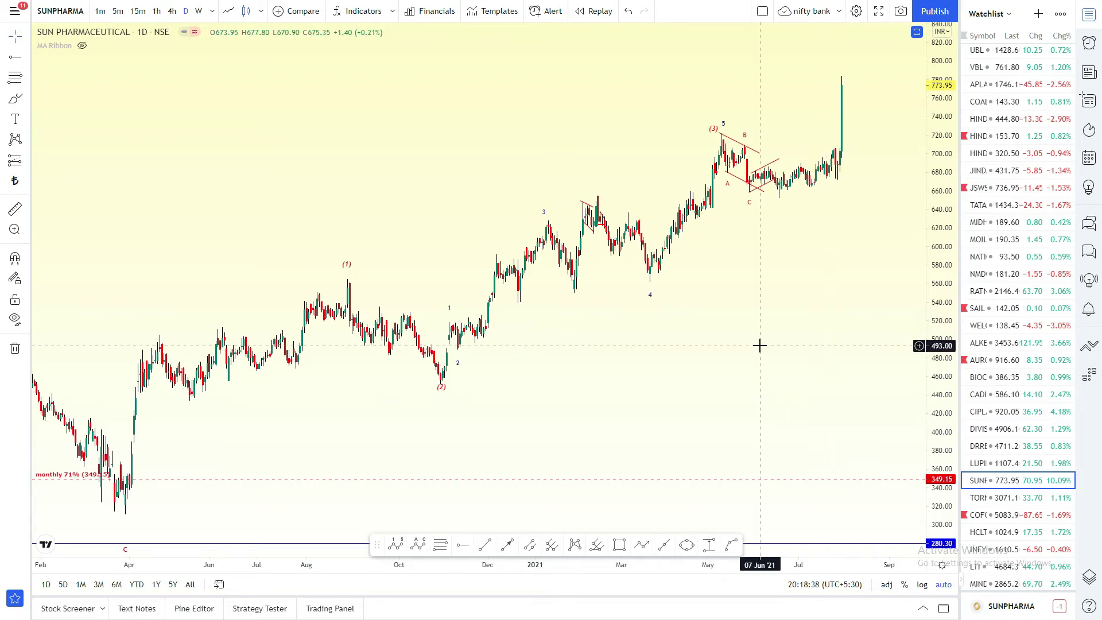
- Switch to weekly candles, try a snapped retracement from 1200.80 to 312, then delete it
click(198, 11)
click(440, 545)
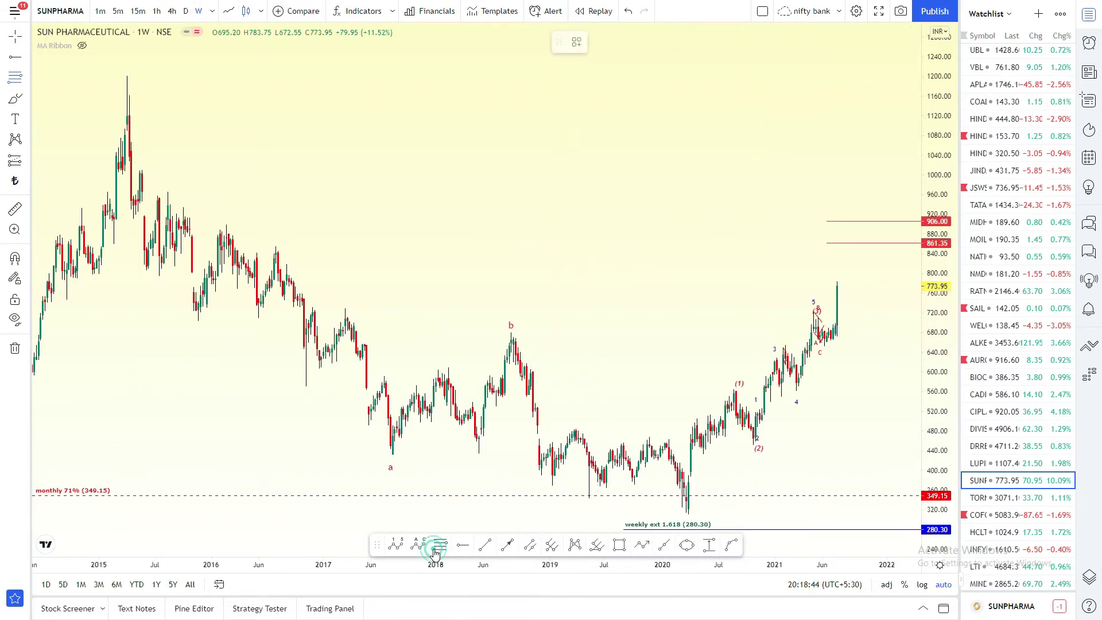
key(ctrl)
click(128, 63)
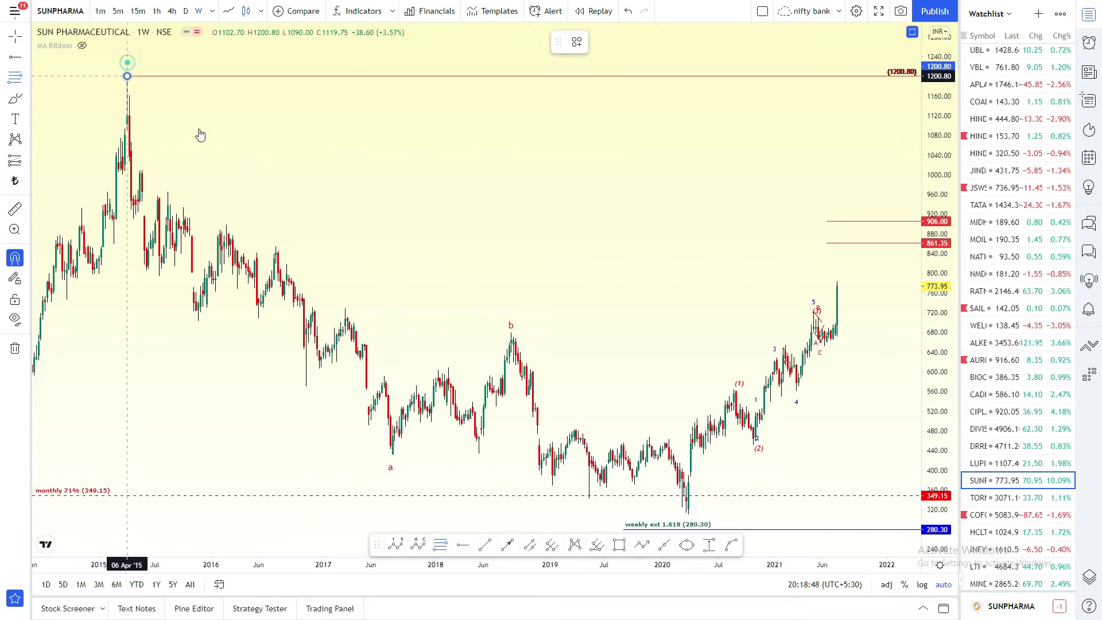
click(688, 515)
click(711, 502)
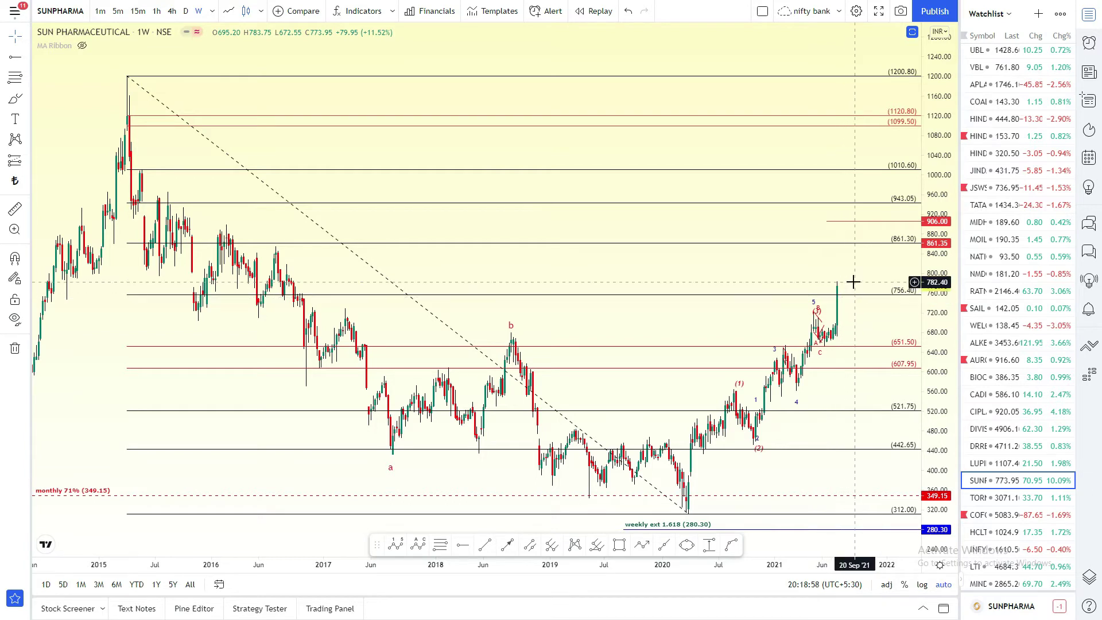
key(Delete)
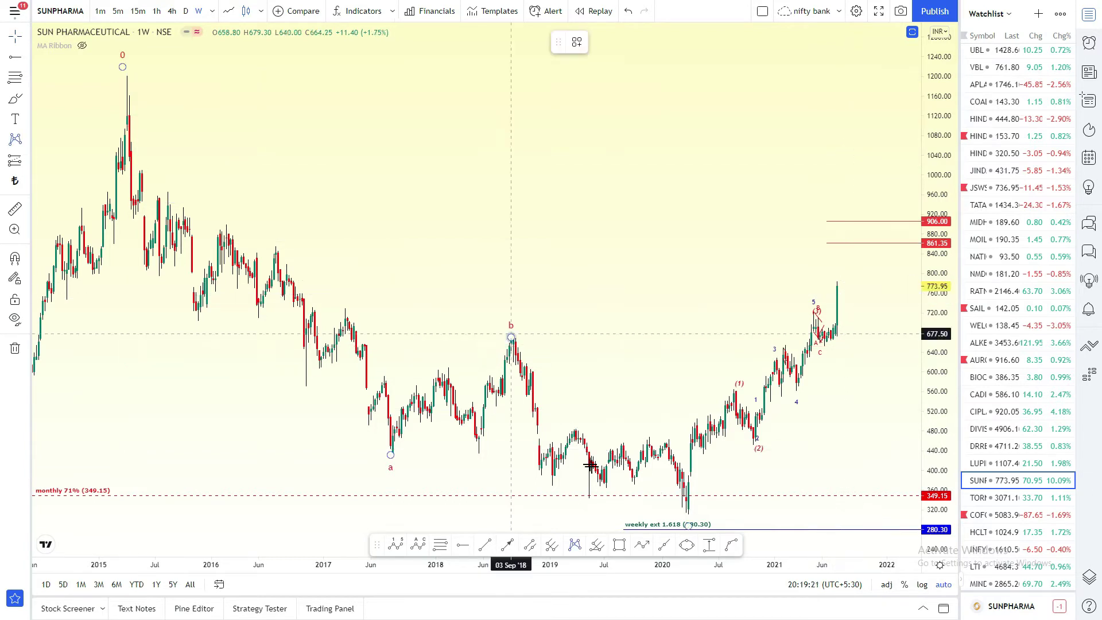
- Place XABCD points at the 2018 high, 2019 low, swing high, March 2020 low and latest high
click(513, 333)
click(552, 483)
click(574, 430)
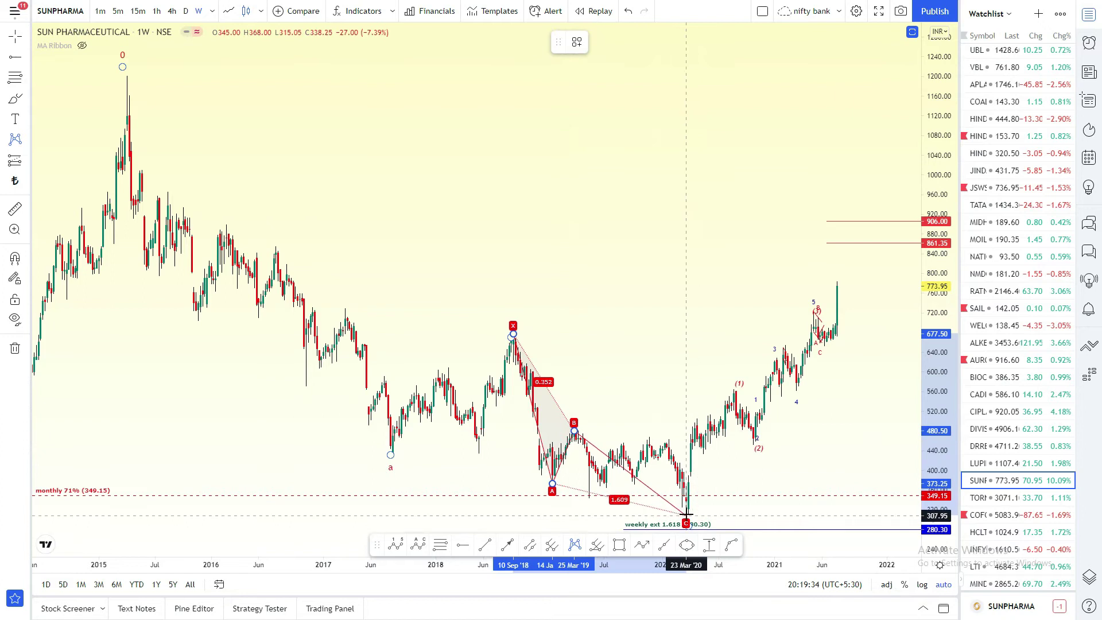
click(686, 514)
click(827, 285)
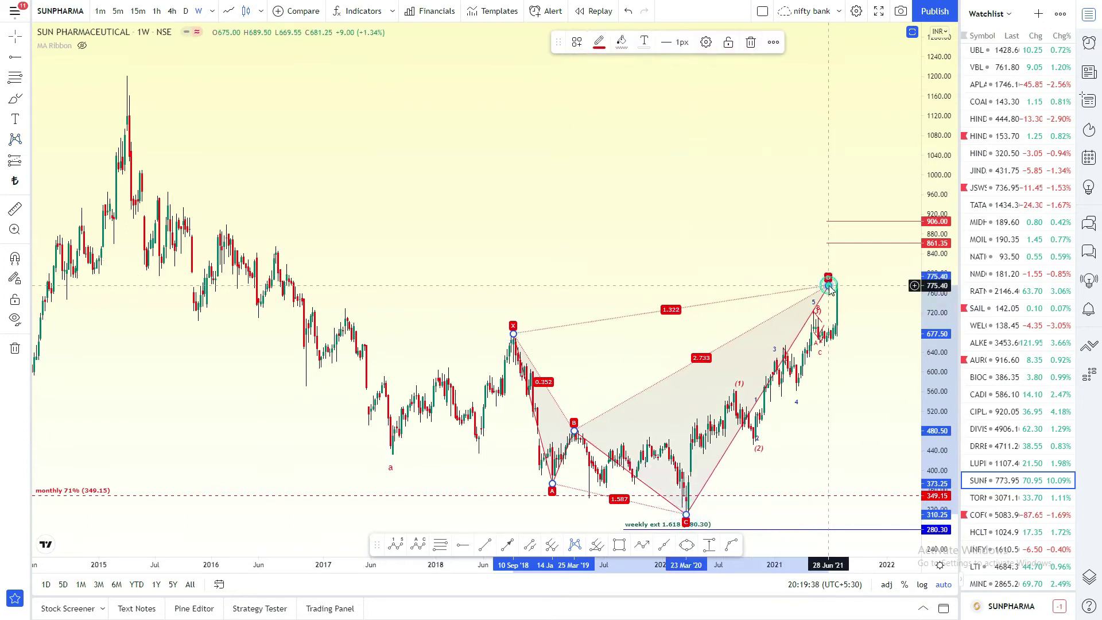
- Draw a trial Fibonacci retracement from the X high to the C low near 312, then delete it
click(14, 77)
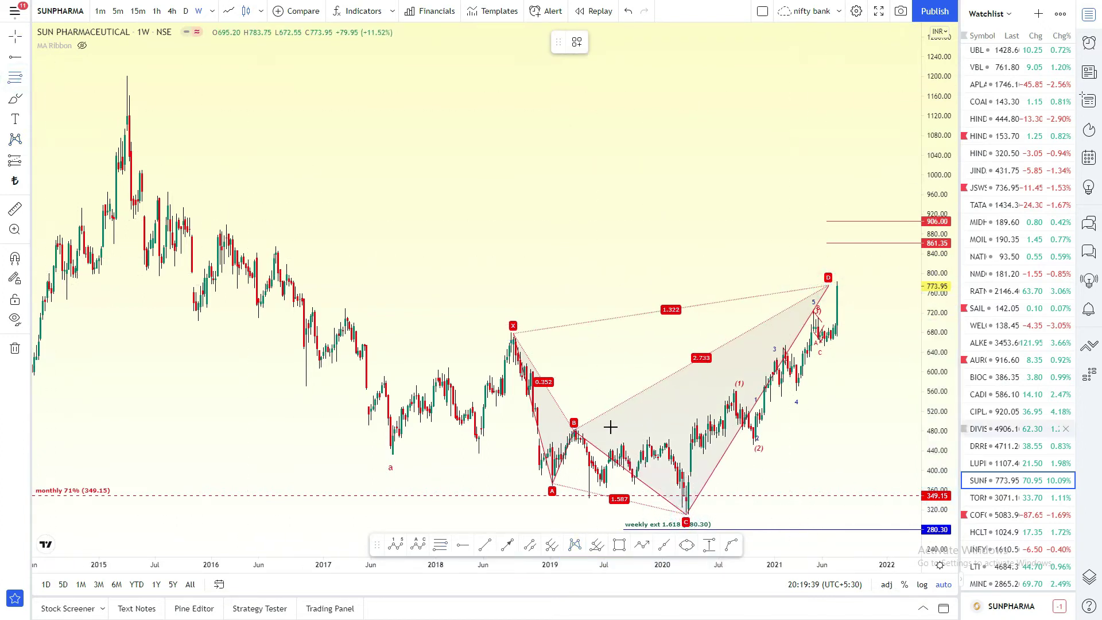
click(509, 308)
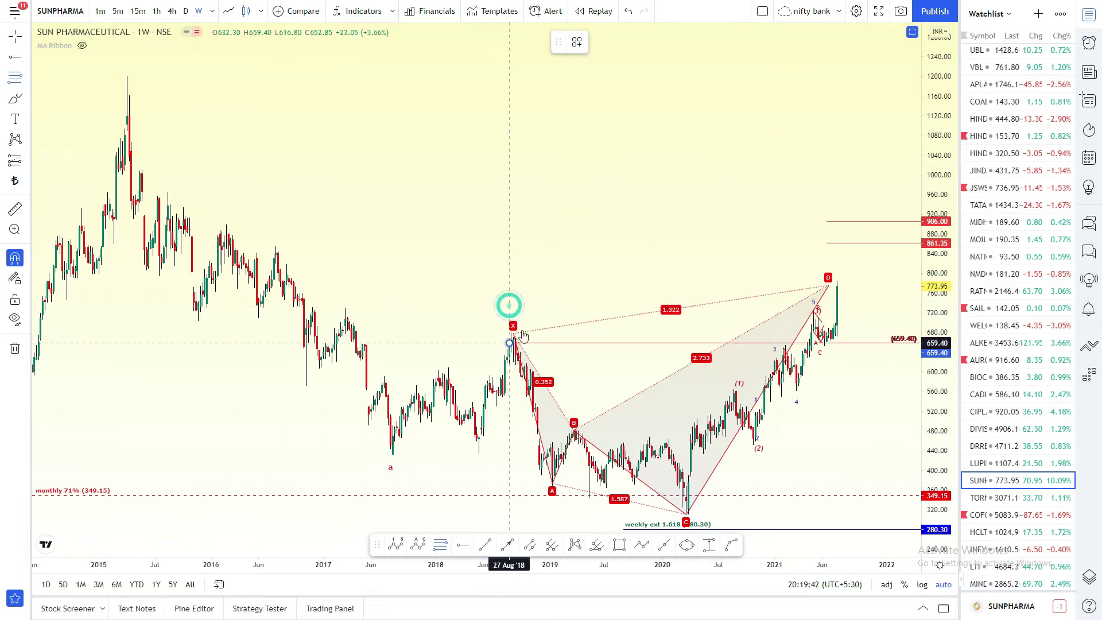
click(688, 513)
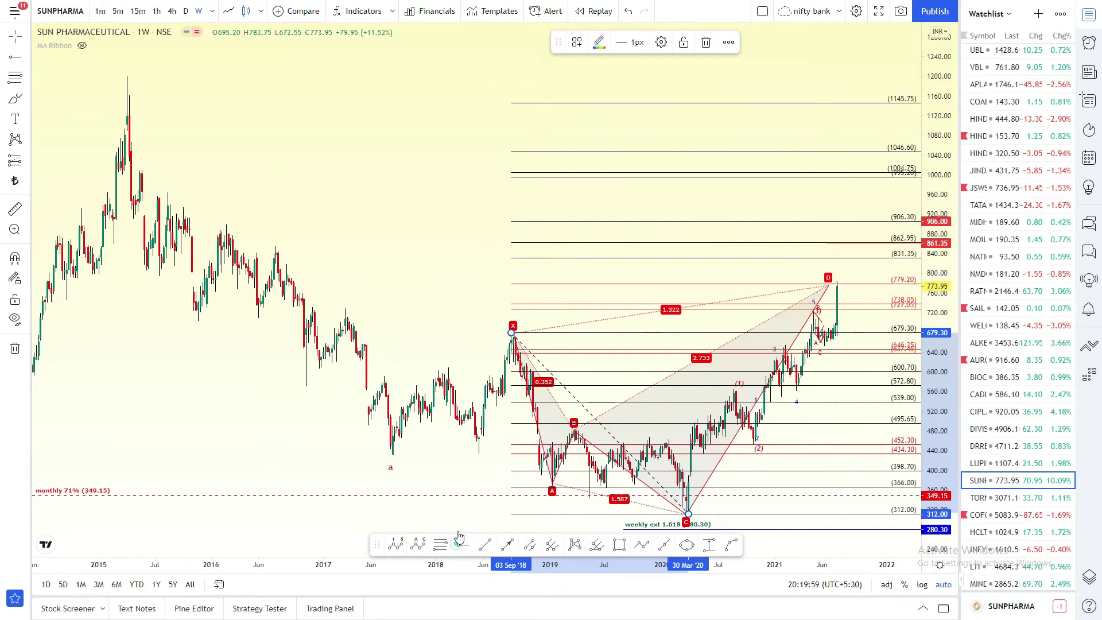
click(833, 294)
key(Delete)
- Return to daily candles and draw a rising parallel channel from the March 2020 low through the (2) low
click(185, 12)
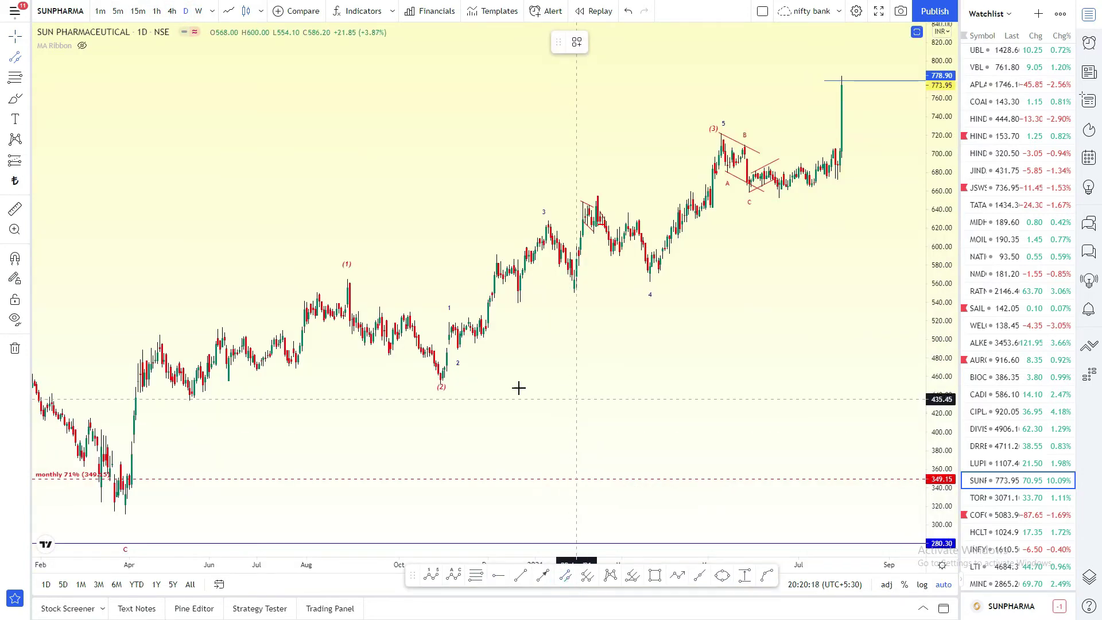
click(126, 515)
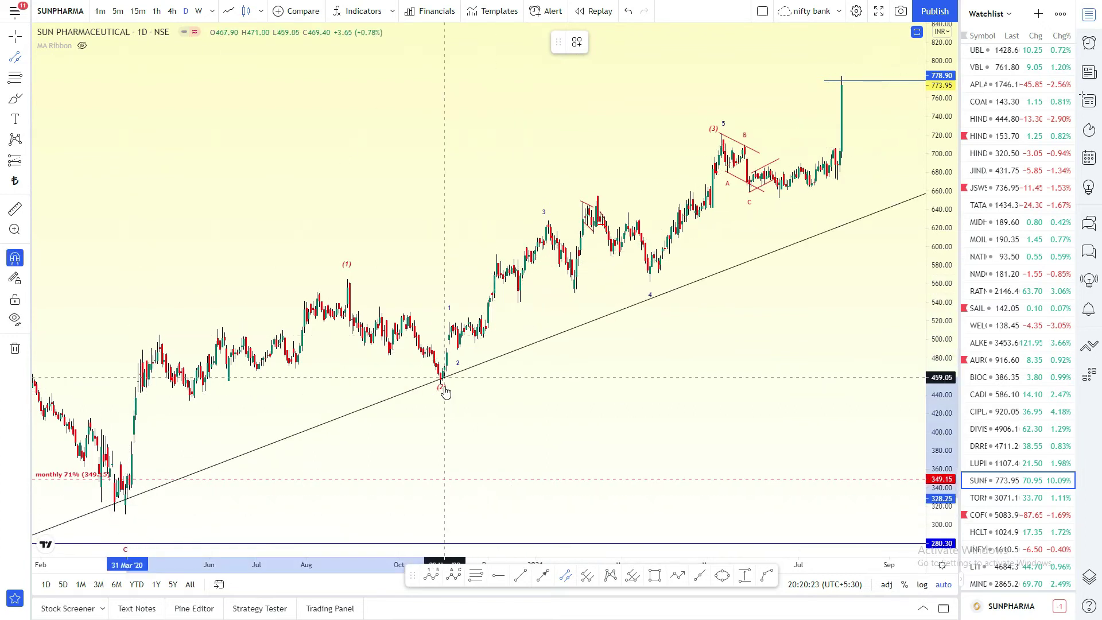
click(440, 383)
click(345, 317)
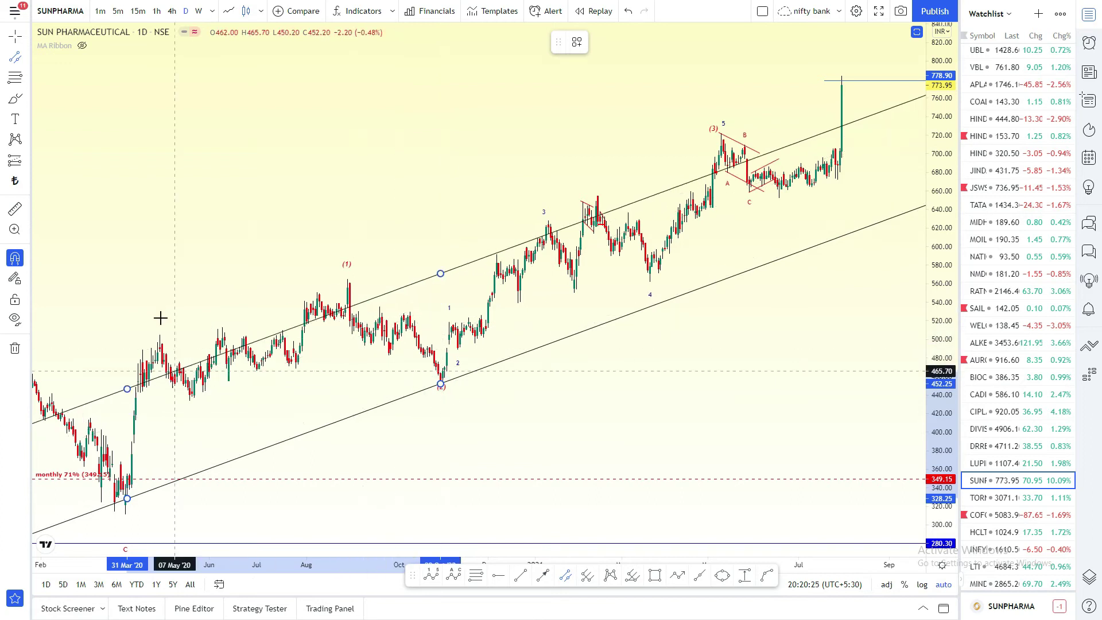
click(159, 330)
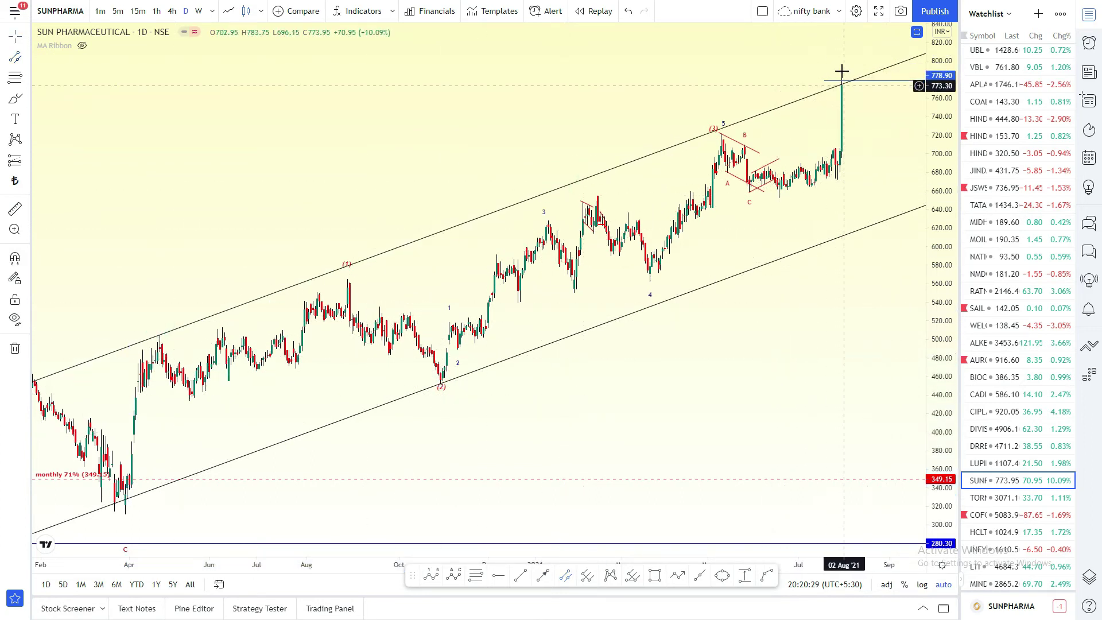
scroll(890, 130, down, 2)
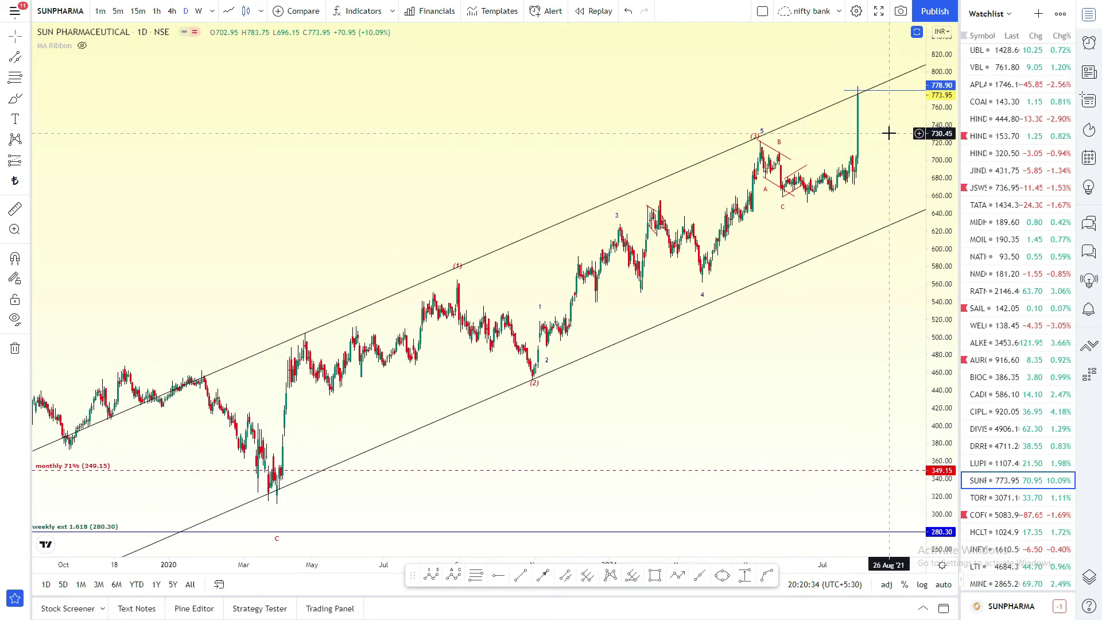
drag(888, 134, 850, 177)
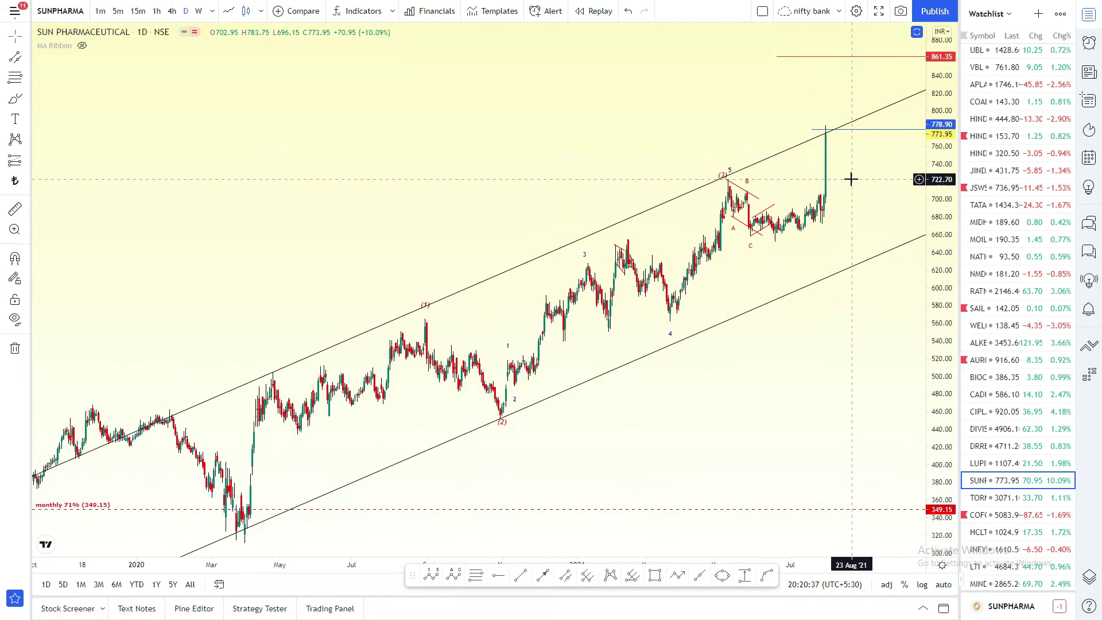
click(829, 132)
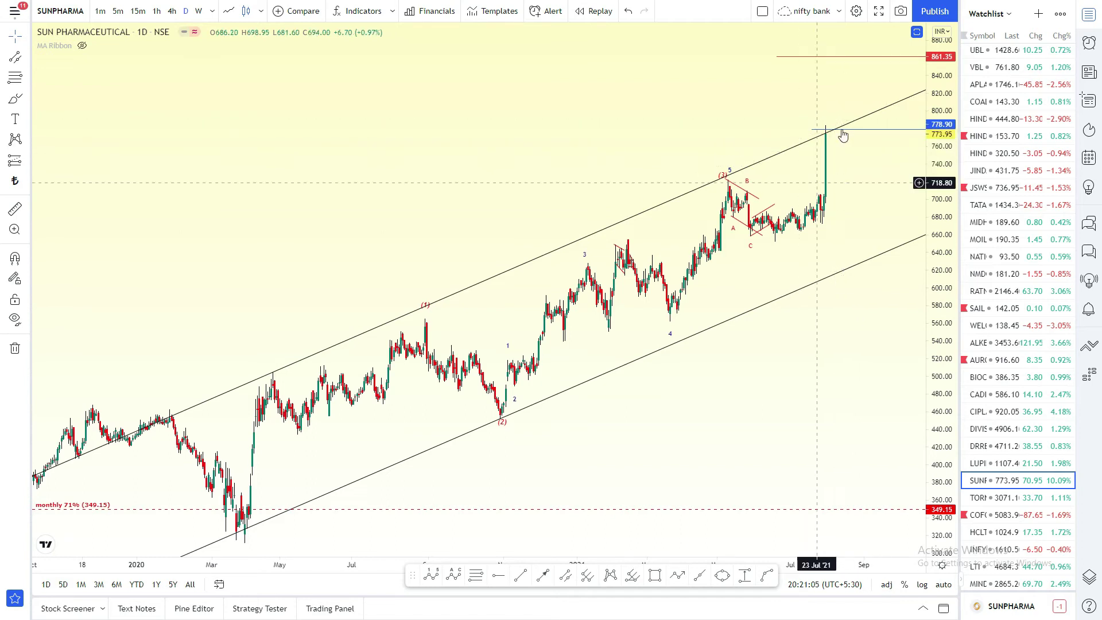
drag(937, 101, 938, 137)
drag(880, 320, 820, 392)
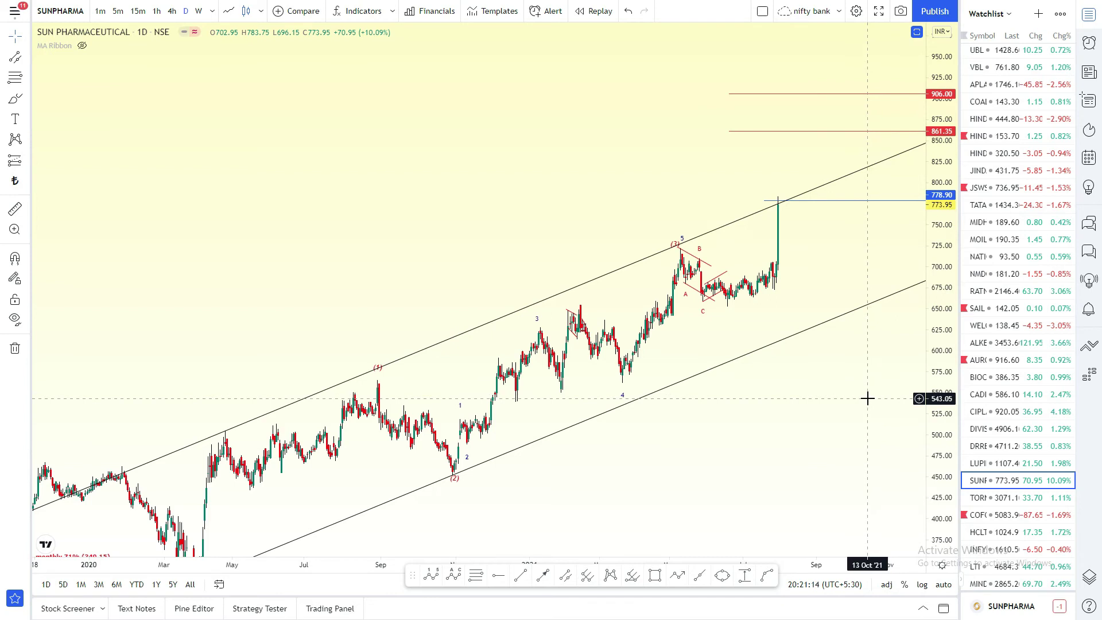
scroll(861, 398, down, 3)
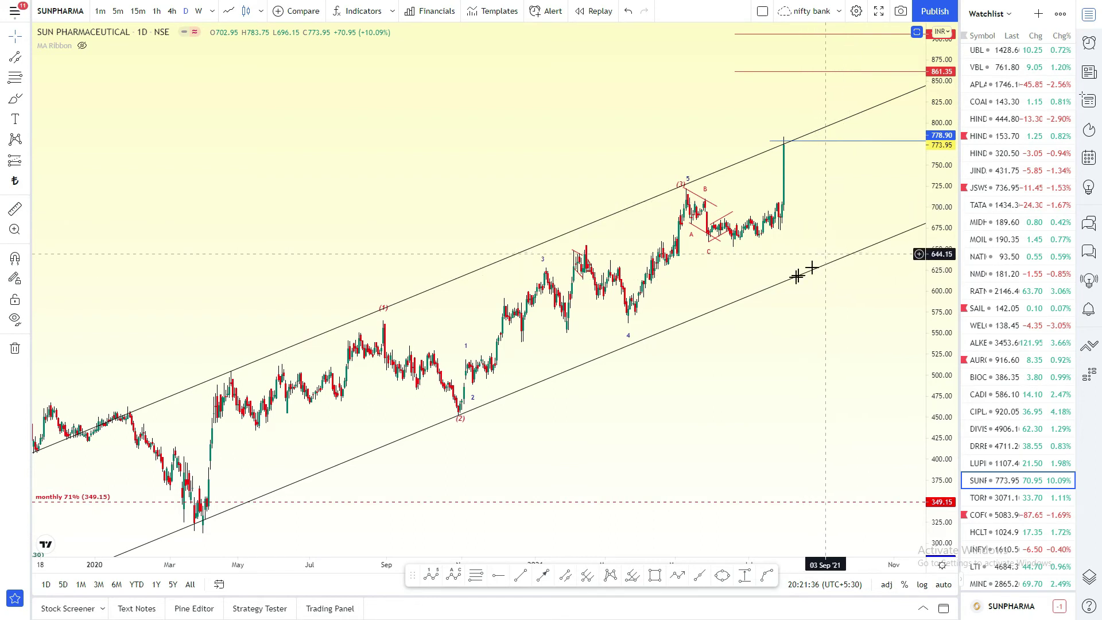
scroll(800, 273, down, 1)
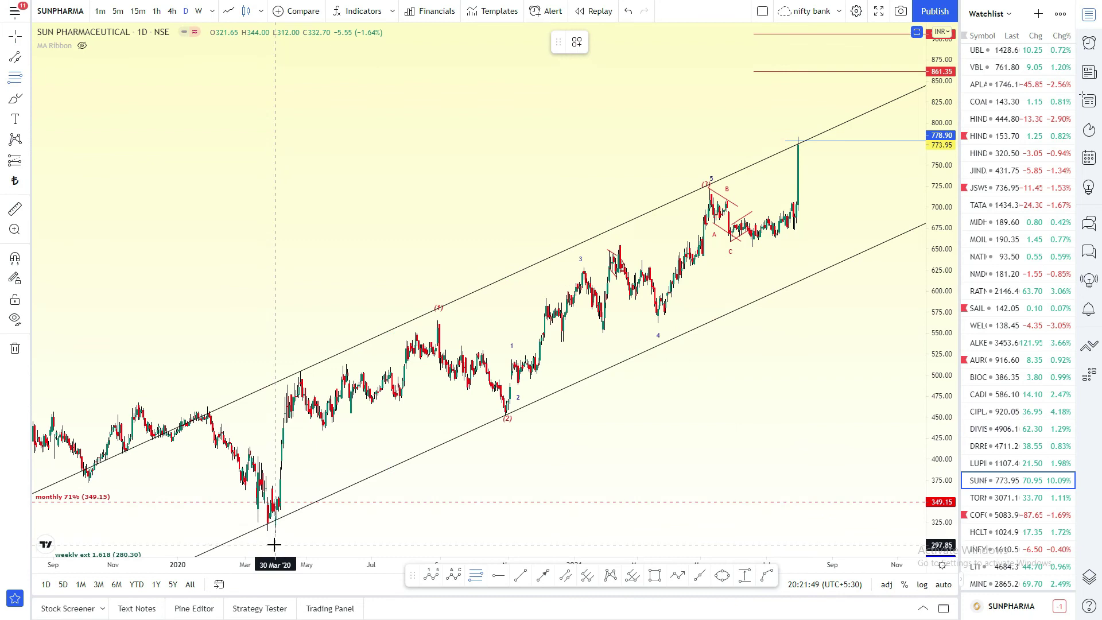
- Draw a Fibonacci retracement from the 312 low to the 783.75 high, showing 714.40, 672.40 and 626.65
click(275, 533)
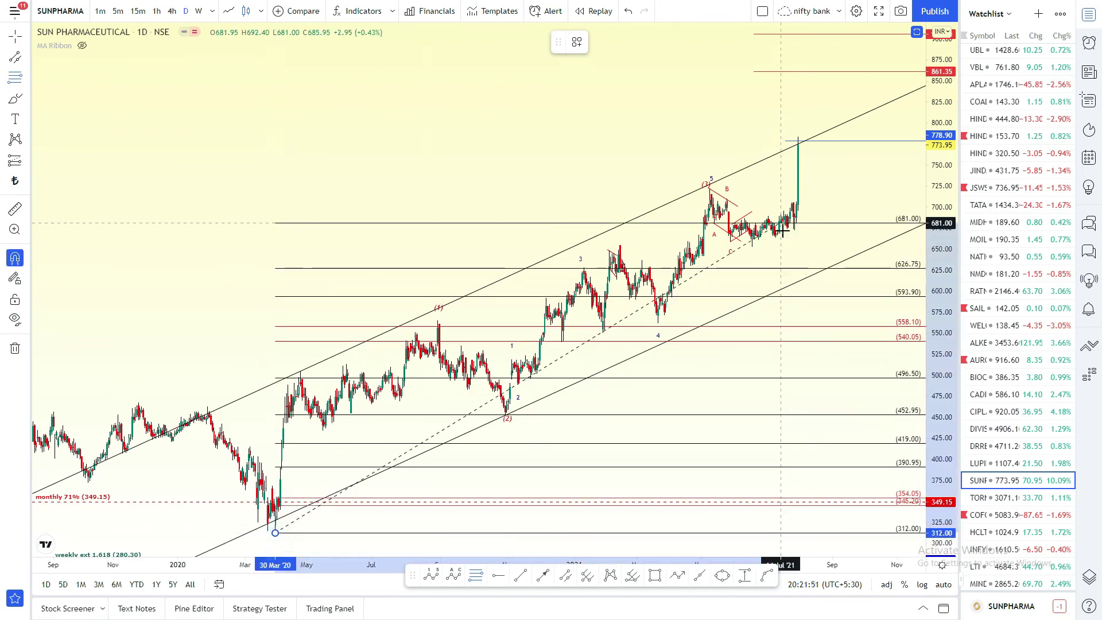
click(798, 137)
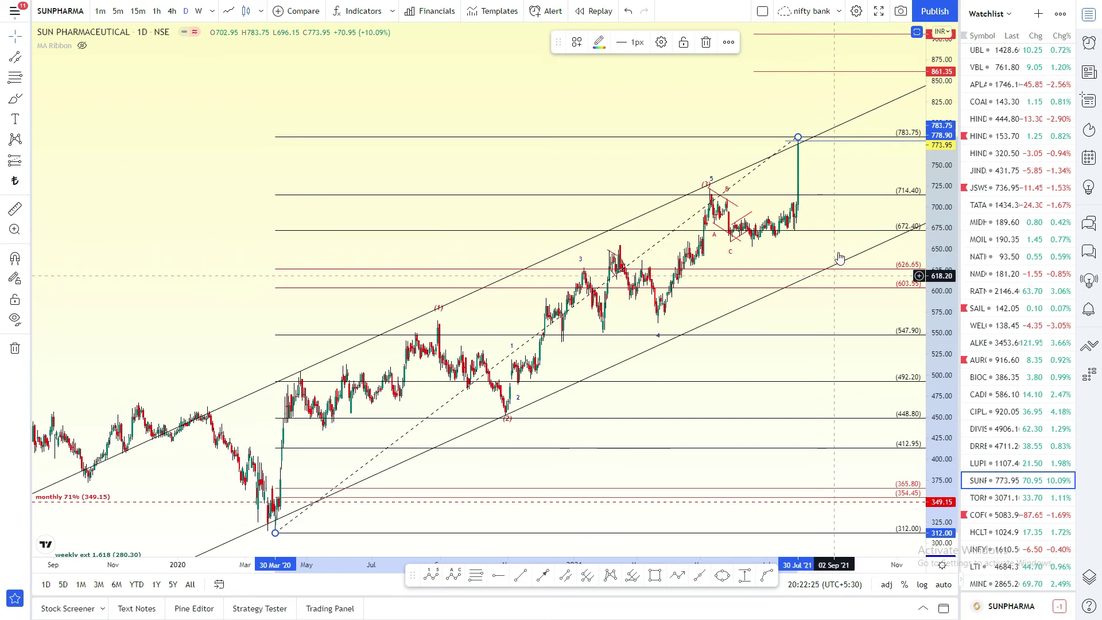
drag(865, 177, 834, 225)
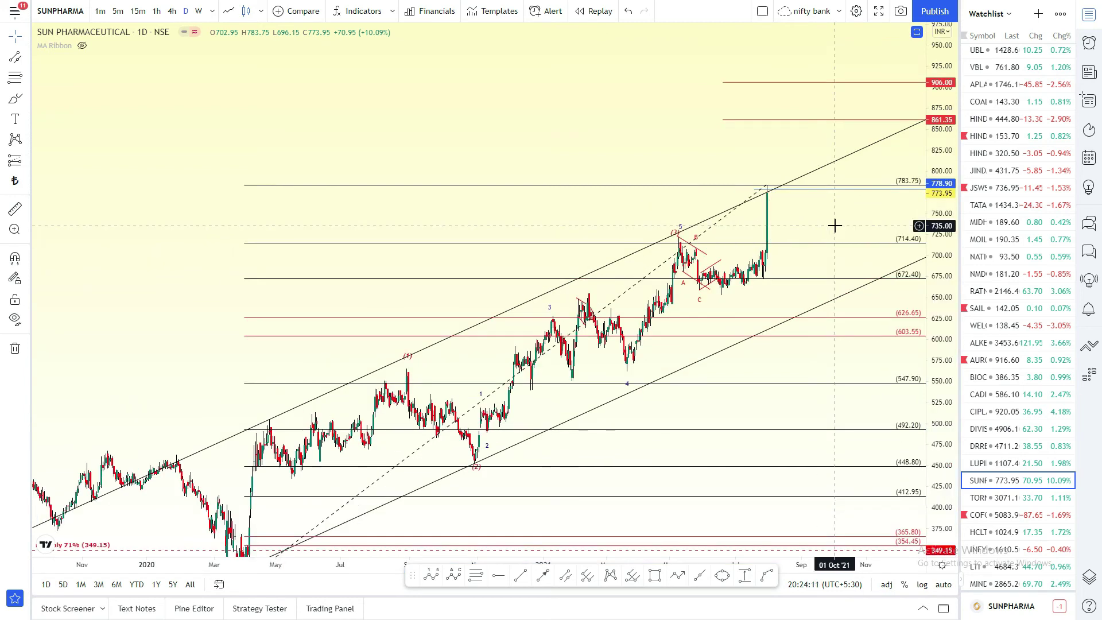